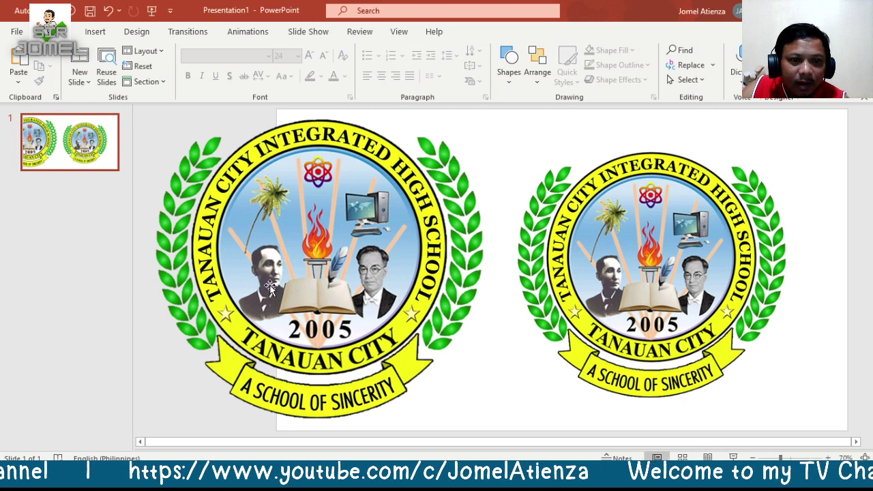
Select the smaller right-hand seal and start Remove Background on it
{"action": "key", "text": "Tab"}
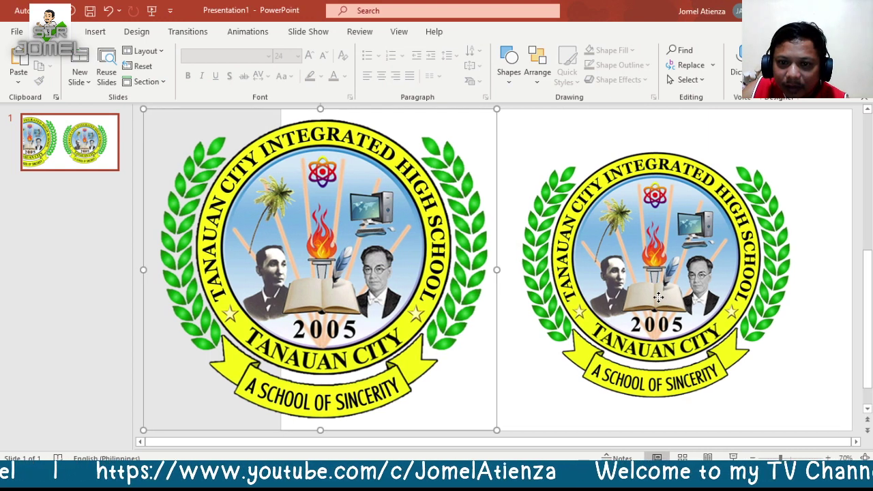
{"action": "left_click", "coordinate": [658, 298]}
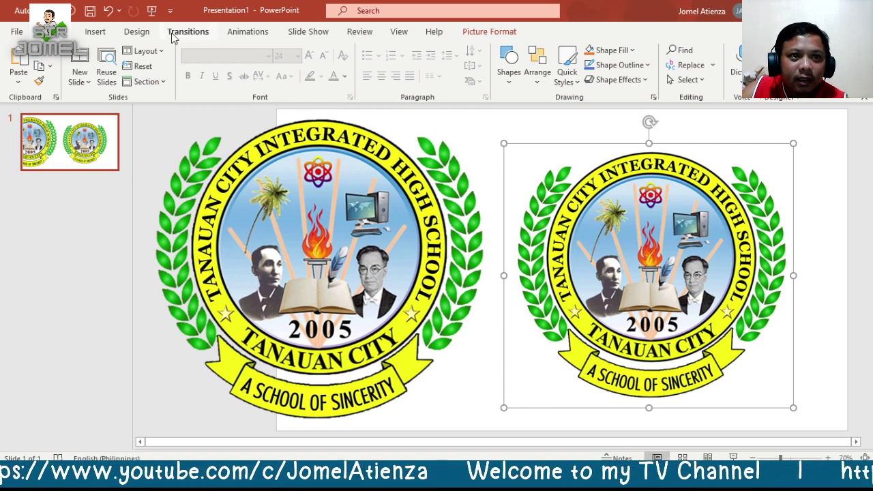
{"action": "left_click", "coordinate": [491, 33]}
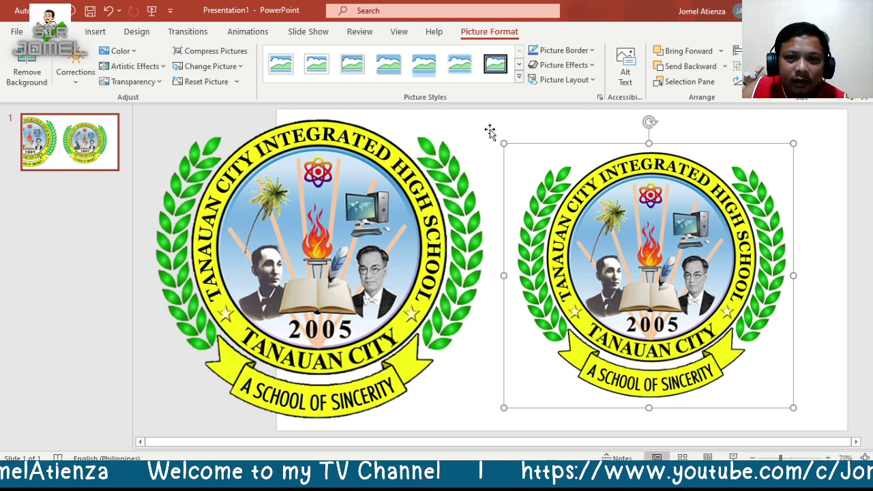
{"action": "left_click", "coordinate": [27, 68]}
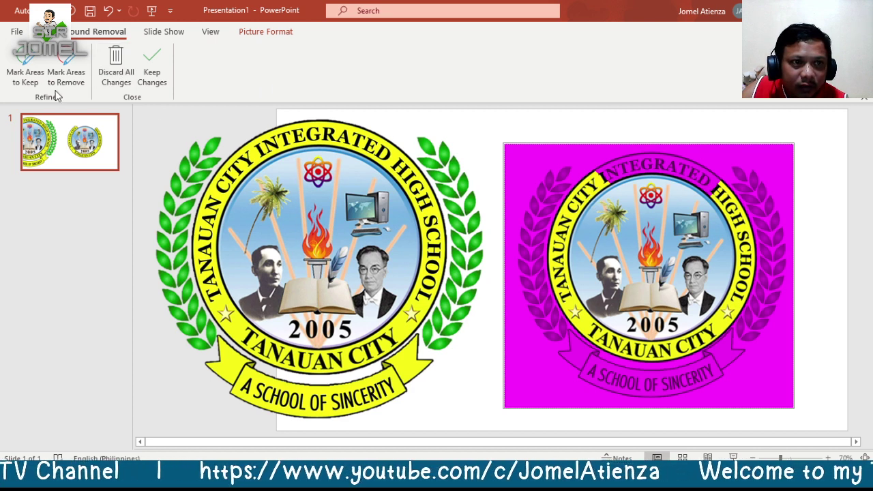
Mark the INTEGRATED lettering and the A SCHOOL OF SINCERITY ribbon as areas to keep
{"action": "left_click", "coordinate": [27, 76]}
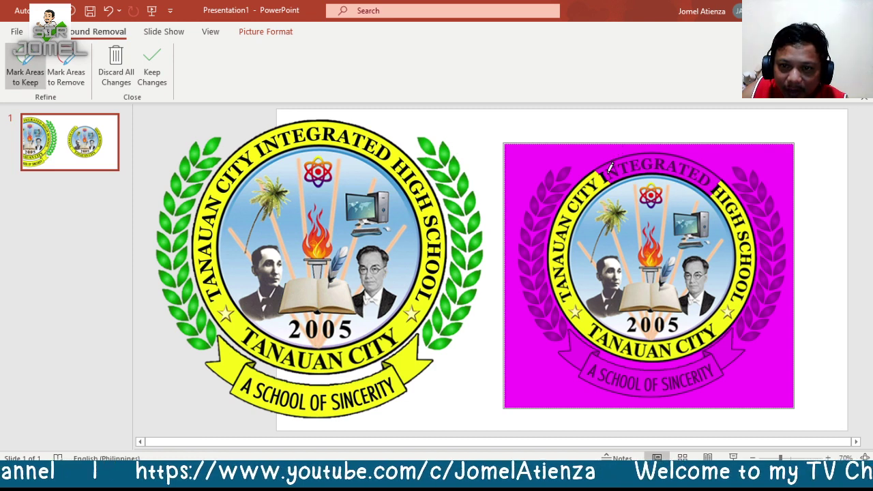
{"action": "mouse_move", "coordinate": [609, 169]}
{"action": "left_mouse_down"}
{"action": "mouse_move", "coordinate": [701, 172]}
{"action": "mouse_move", "coordinate": [717, 182]}
{"action": "left_mouse_up"}
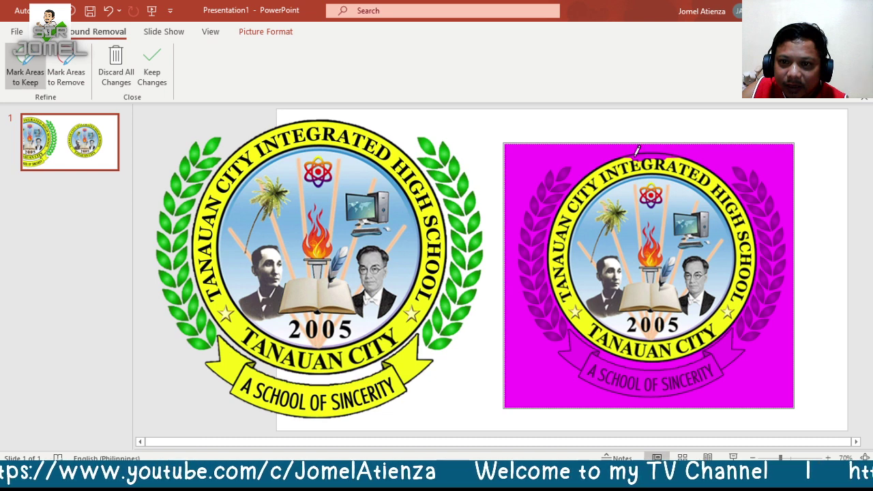
{"action": "left_click_drag", "start_coordinate": [633, 156], "coordinate": [671, 156]}
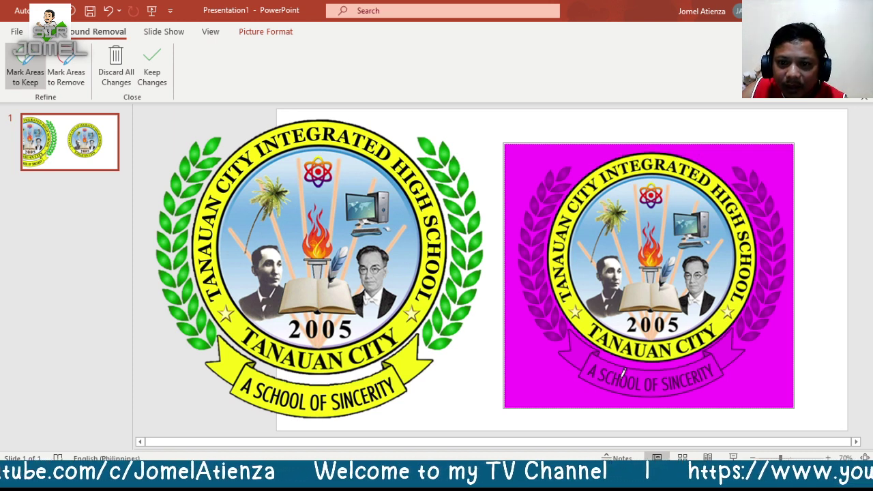
{"action": "mouse_move", "coordinate": [578, 354]}
{"action": "left_mouse_down"}
{"action": "mouse_move", "coordinate": [708, 367]}
{"action": "mouse_move", "coordinate": [727, 341]}
{"action": "left_mouse_up"}
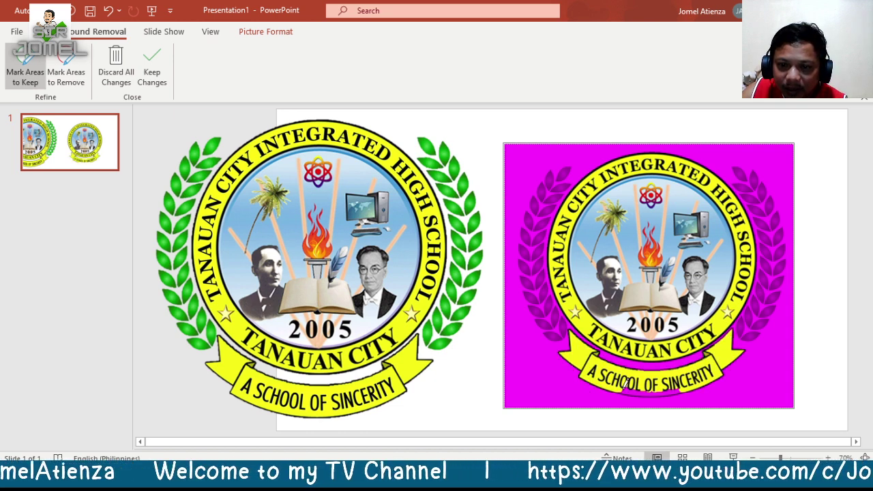
{"action": "left_click_drag", "start_coordinate": [624, 386], "coordinate": [679, 388]}
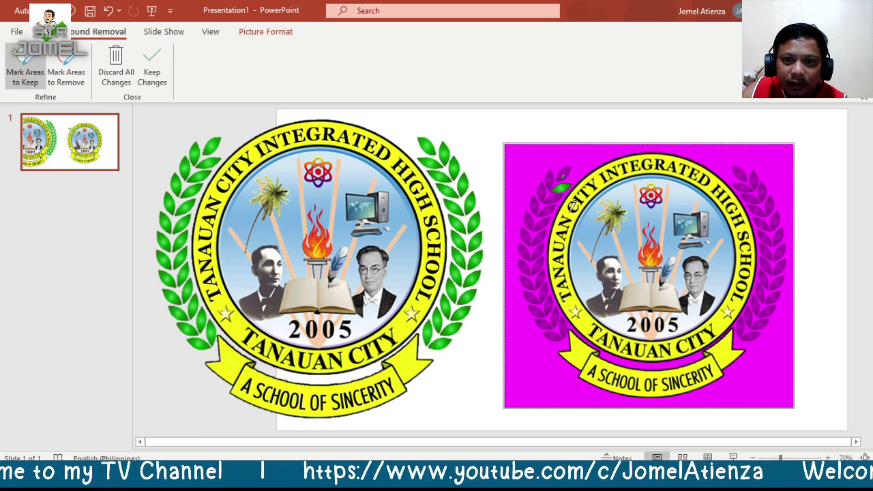
Keep the background removal changes, nudge the left logo up-left, and move over to Word
{"action": "left_click", "coordinate": [151, 75]}
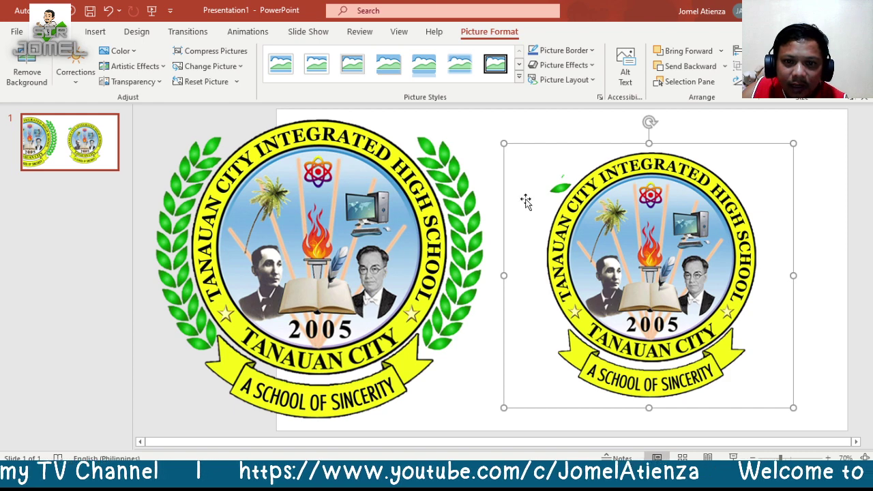
{"action": "mouse_move", "coordinate": [331, 250]}
{"action": "left_mouse_down"}
{"action": "mouse_move", "coordinate": [307, 232]}
{"action": "mouse_move", "coordinate": [325, 261]}
{"action": "mouse_move", "coordinate": [314, 257]}
{"action": "left_mouse_up"}
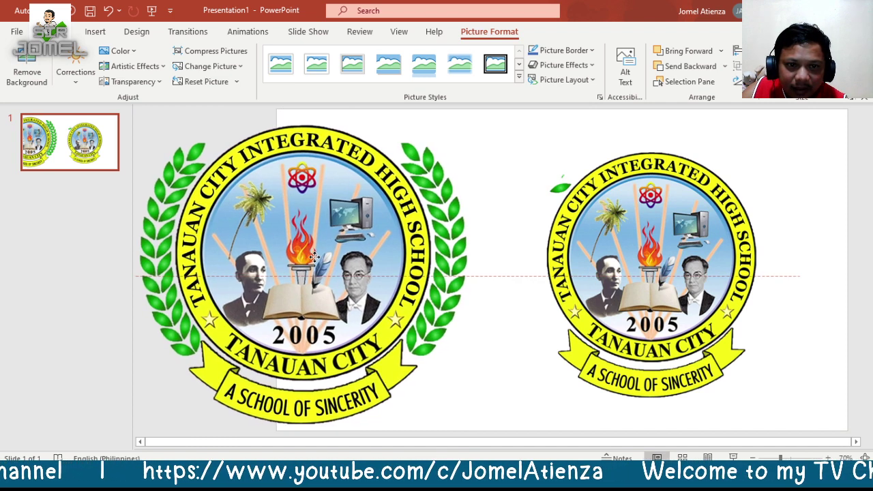
{"action": "left_click_drag", "start_coordinate": [315, 256], "coordinate": [314, 257]}
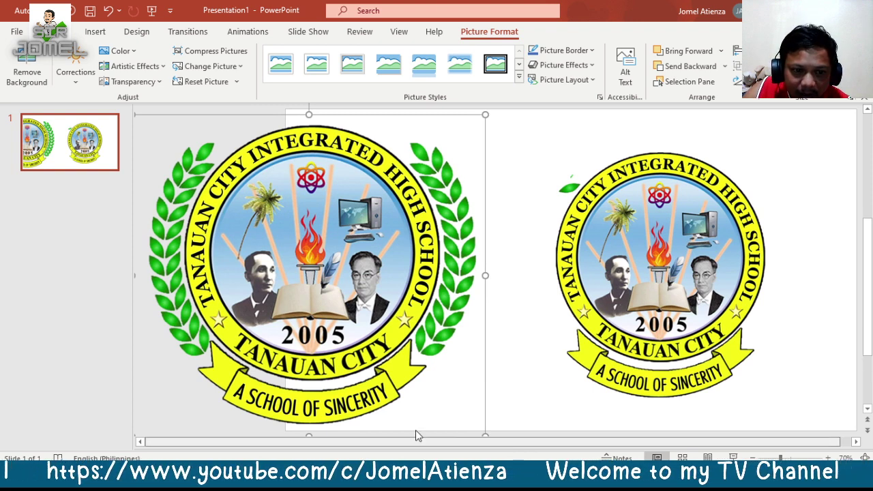
{"action": "scroll", "coordinate": [415, 429], "scroll_direction": "left", "scroll_amount": 1}
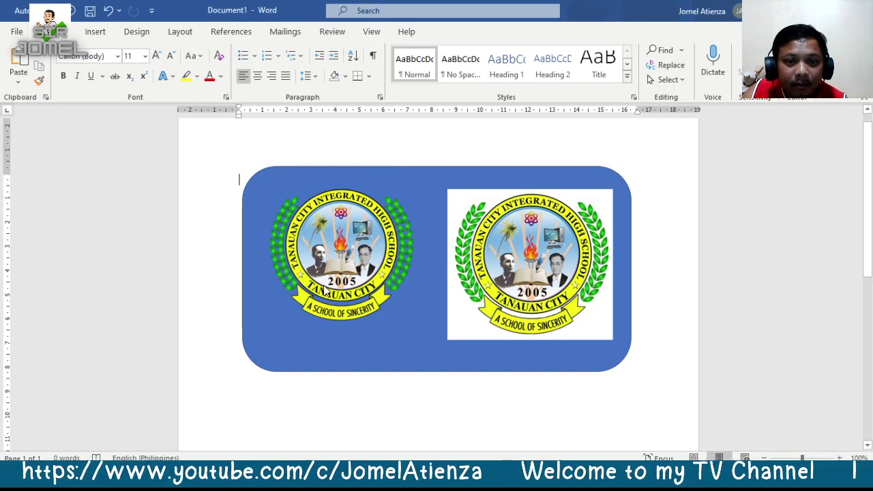
Drag the transparent seal on and off the blue shape next to the white-backed seal
{"action": "left_click", "coordinate": [344, 253]}
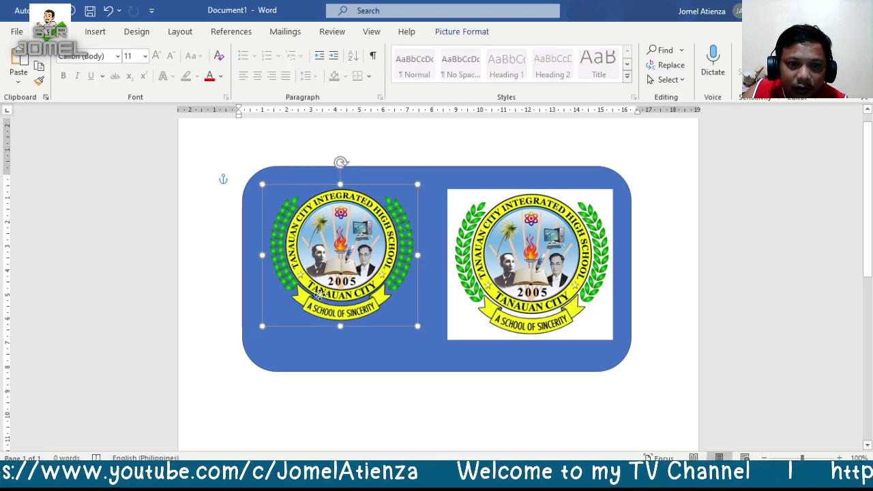
{"action": "left_click_drag", "start_coordinate": [319, 292], "coordinate": [258, 278]}
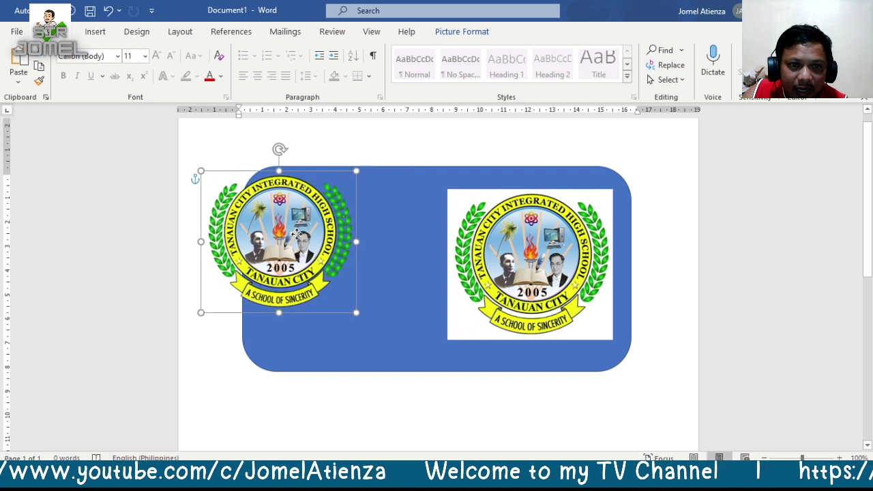
{"action": "left_click_drag", "start_coordinate": [296, 234], "coordinate": [351, 249]}
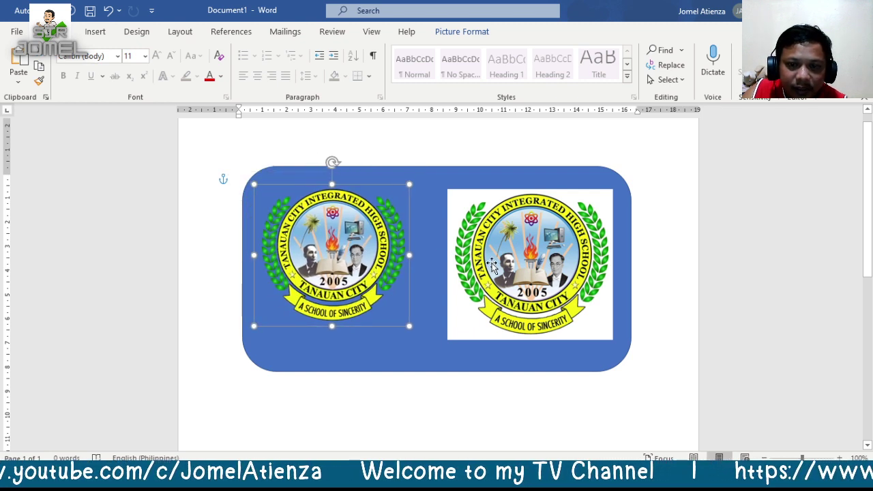
{"action": "mouse_move", "coordinate": [491, 265]}
{"action": "left_mouse_down"}
{"action": "mouse_move", "coordinate": [482, 236]}
{"action": "mouse_move", "coordinate": [517, 262]}
{"action": "left_mouse_up"}
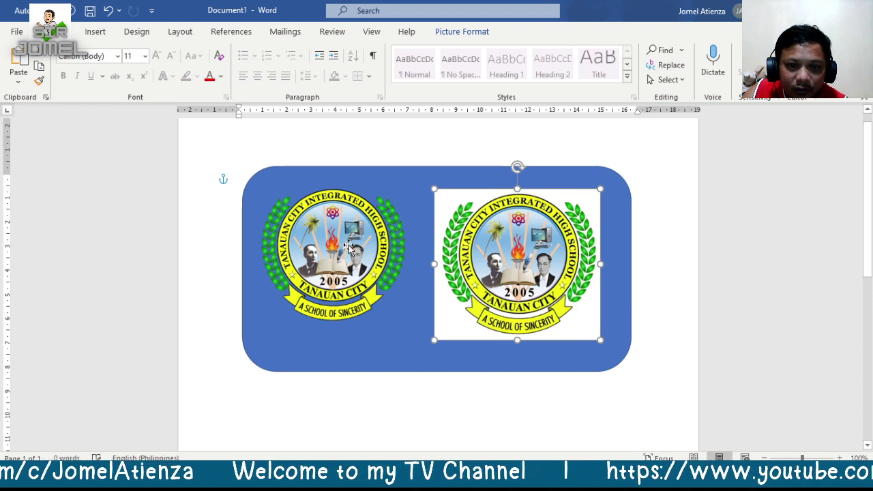
{"action": "left_click_drag", "start_coordinate": [341, 246], "coordinate": [332, 240]}
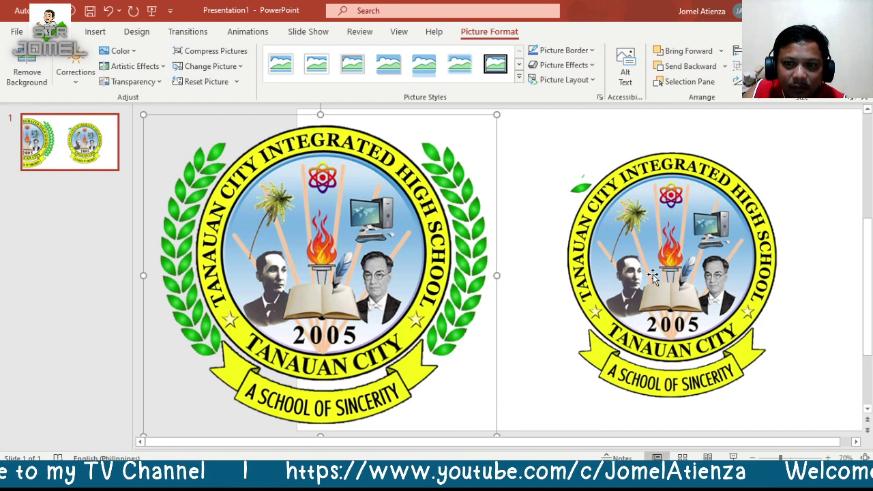
Shift the right seal slightly up-left and reposition the left seal beside it
{"action": "left_click_drag", "start_coordinate": [652, 275], "coordinate": [645, 266]}
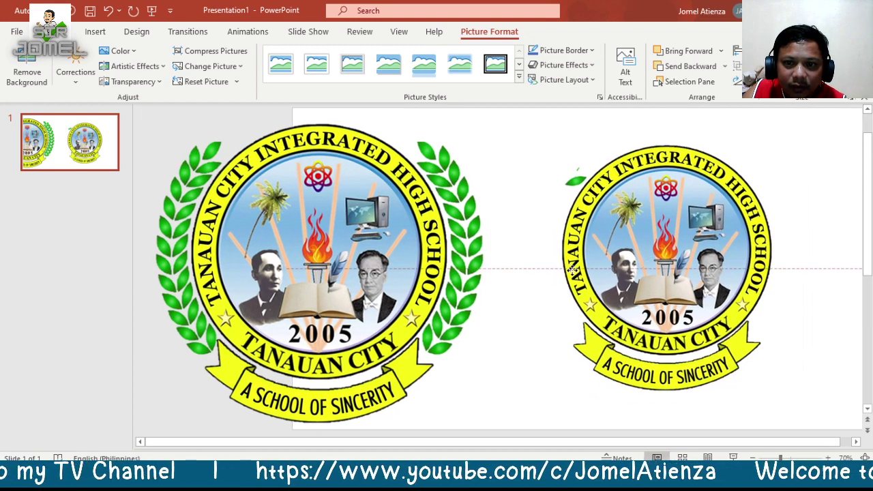
{"action": "left_click_drag", "start_coordinate": [571, 270], "coordinate": [572, 270]}
{"action": "left_click_drag", "start_coordinate": [297, 249], "coordinate": [287, 261]}
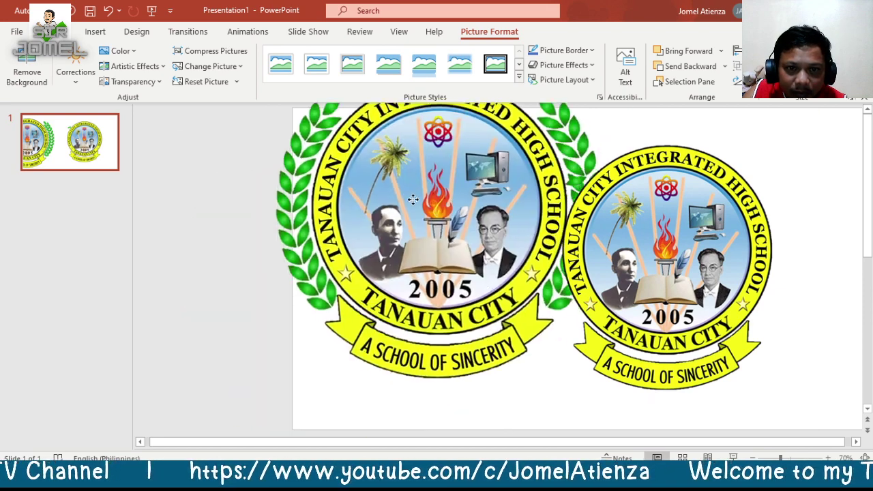
{"action": "mouse_move", "coordinate": [287, 261]}
{"action": "left_mouse_down"}
{"action": "mouse_move", "coordinate": [347, 243]}
{"action": "mouse_move", "coordinate": [318, 249]}
{"action": "left_mouse_up"}
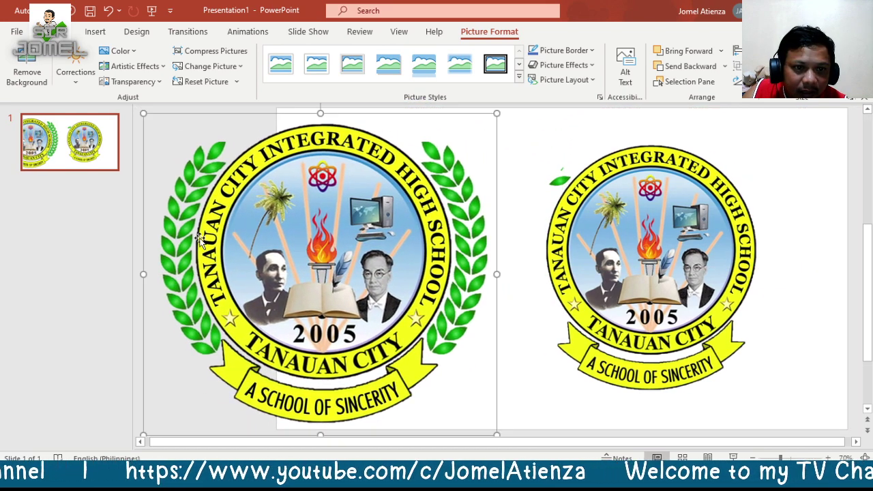